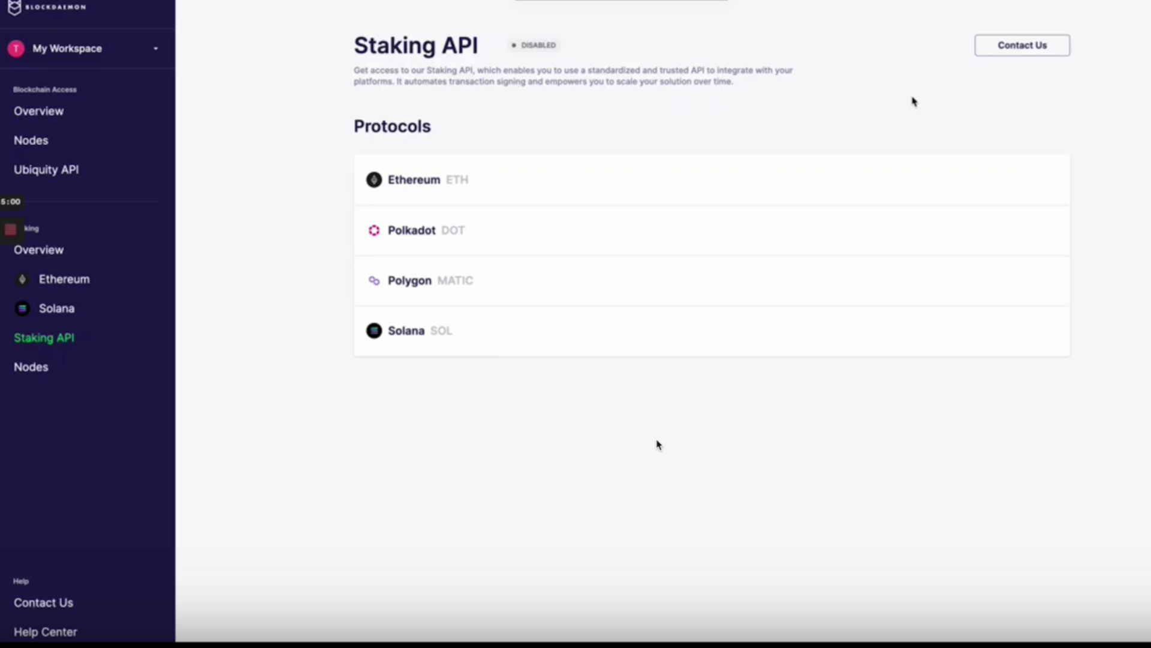
Request Staking API access, dismiss the mail-app prompt, and review the Staking API page.
click(1010, 59)
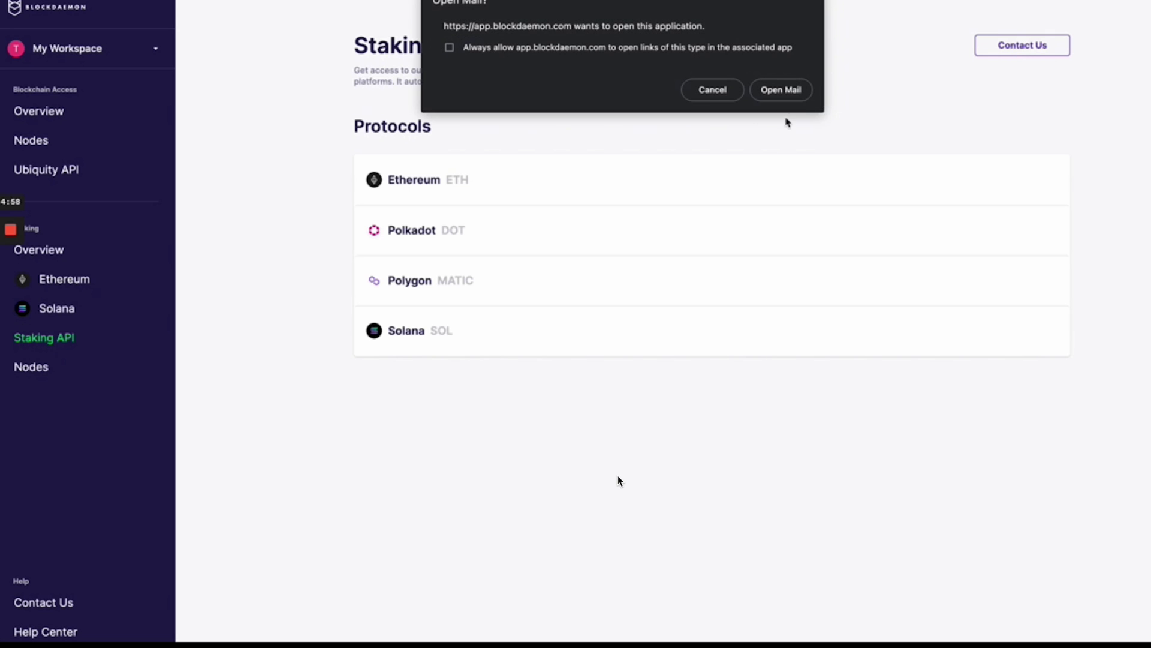
key(Escape)
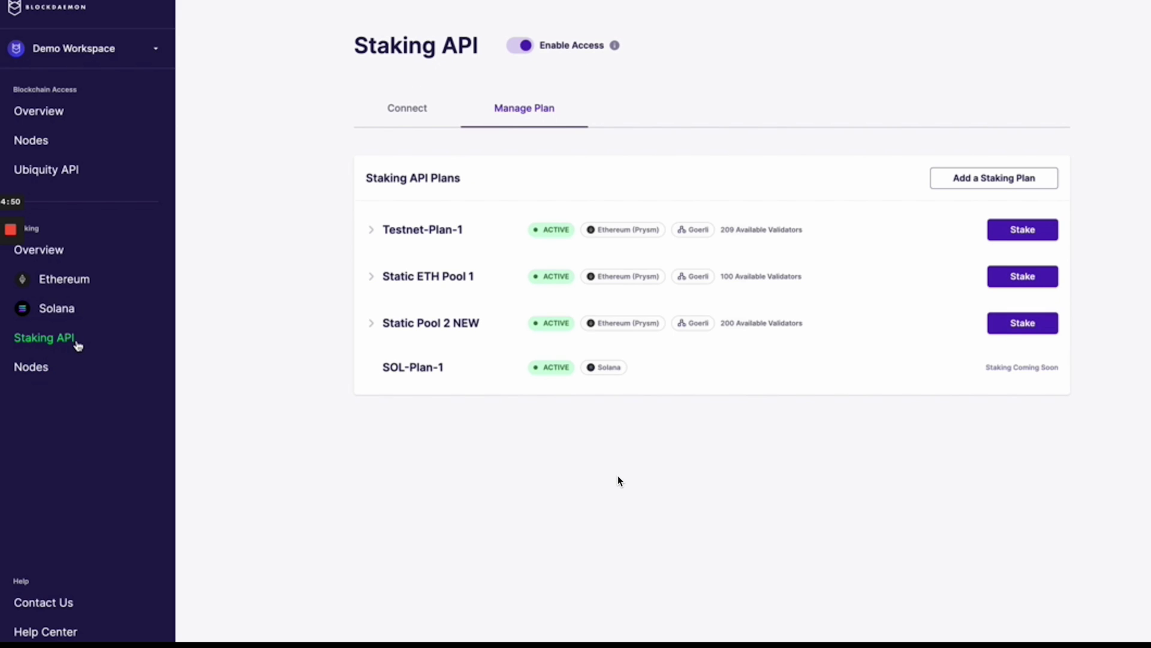
triple_click(412, 58)
click(413, 58)
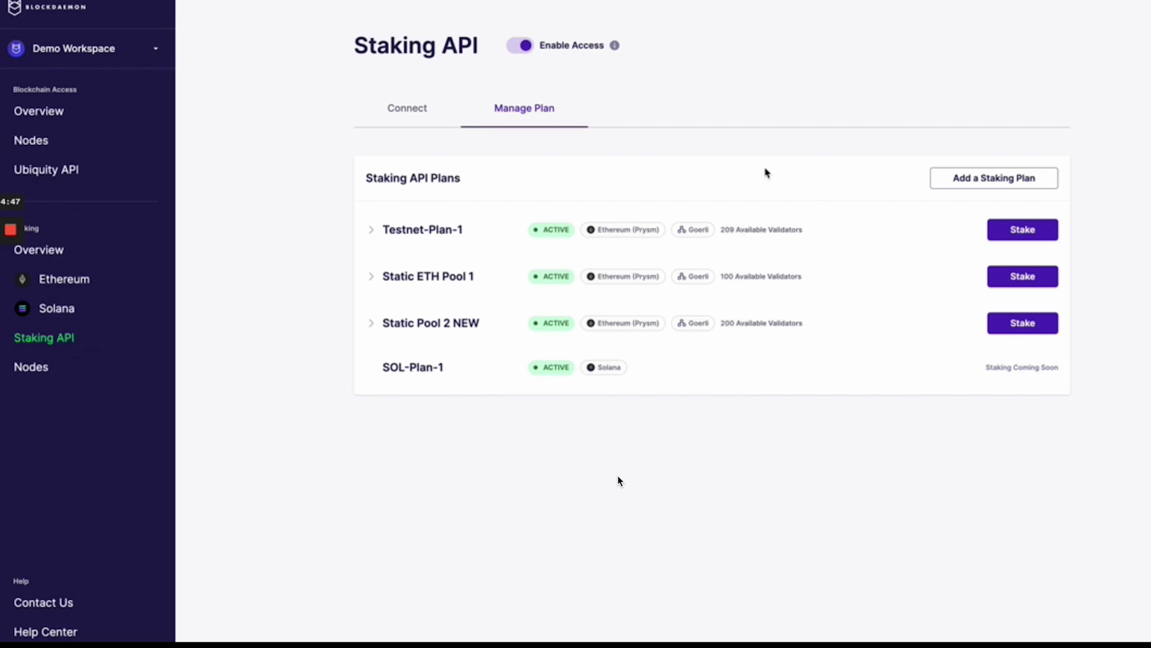
Start staking on Testnet-Plan-1, connect the Goerli wallet and check its balance.
click(1022, 231)
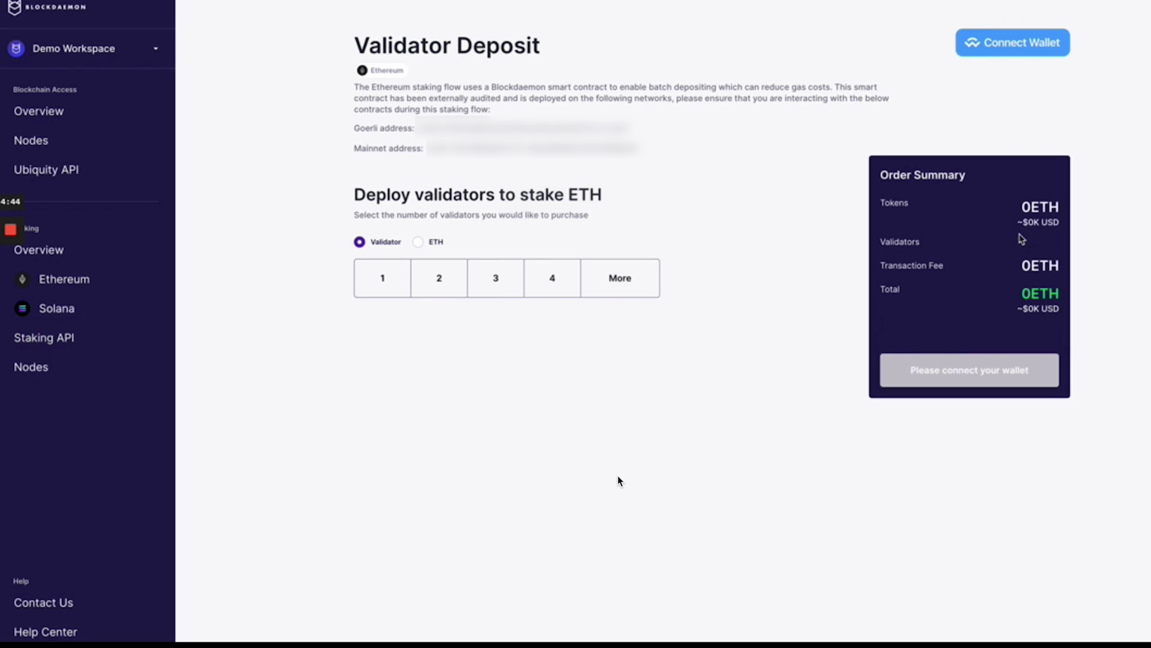
click(1020, 58)
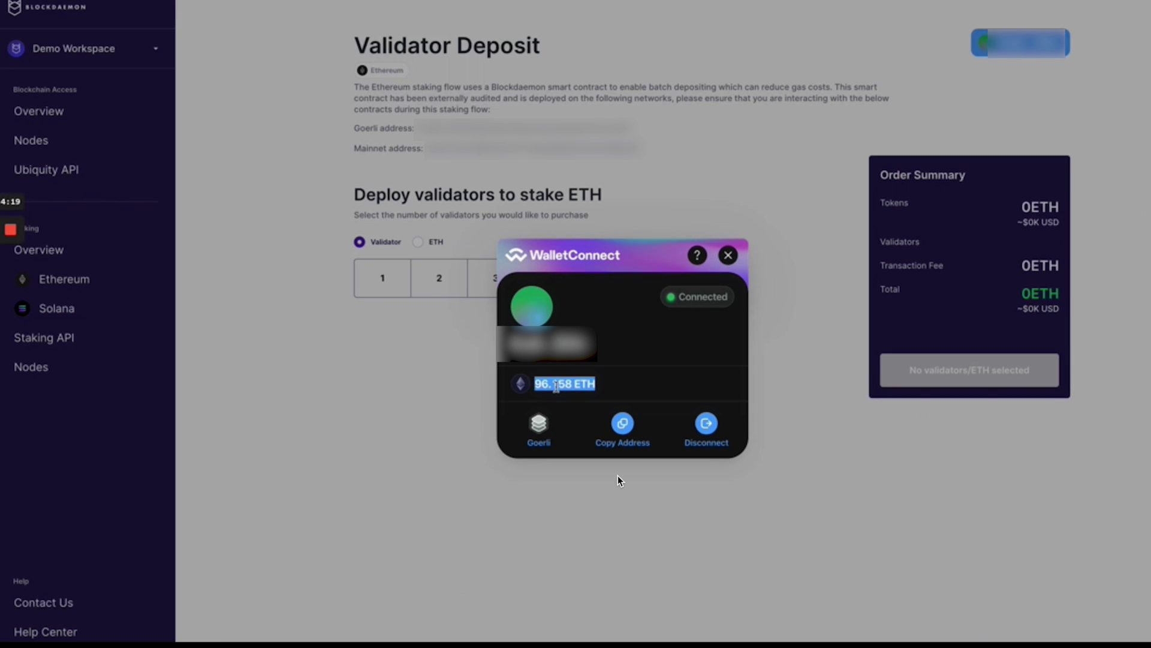
click(556, 386)
Choose one 32 ETH validator and enter the withdrawal credentials address.
click(812, 264)
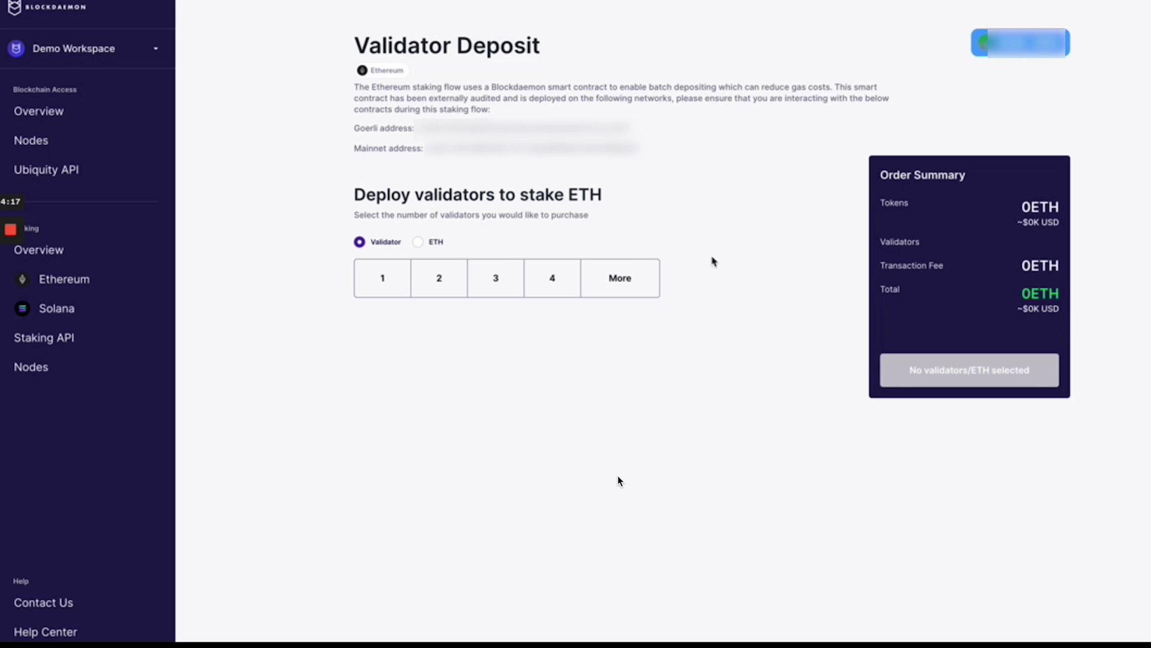
click(378, 279)
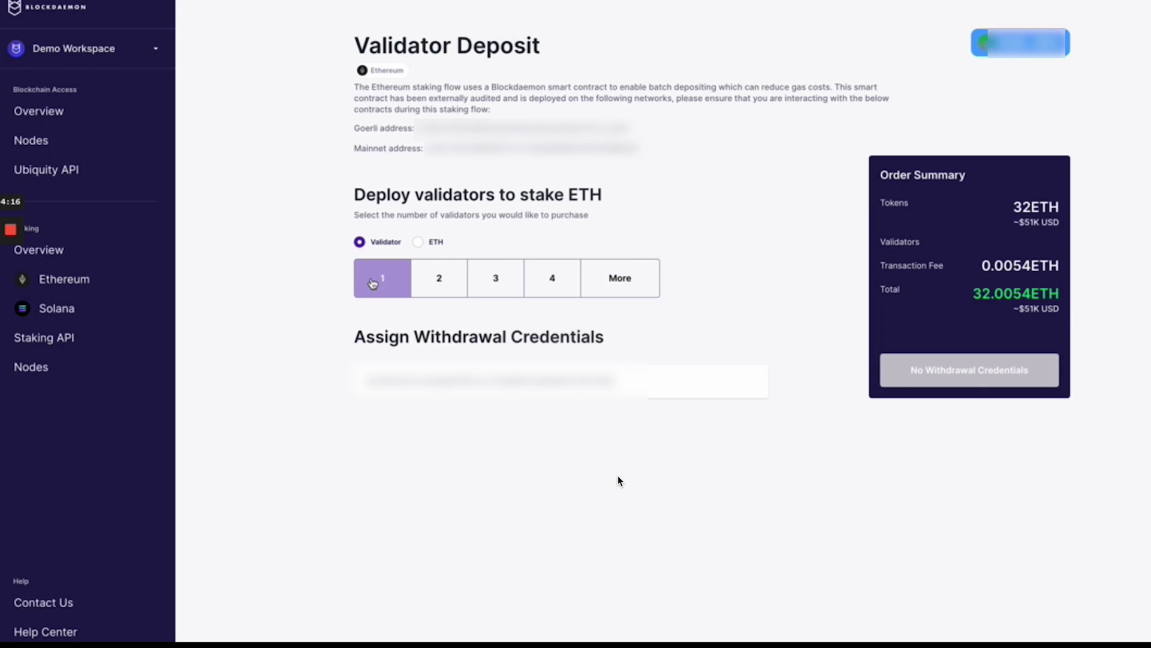
double_click(980, 293)
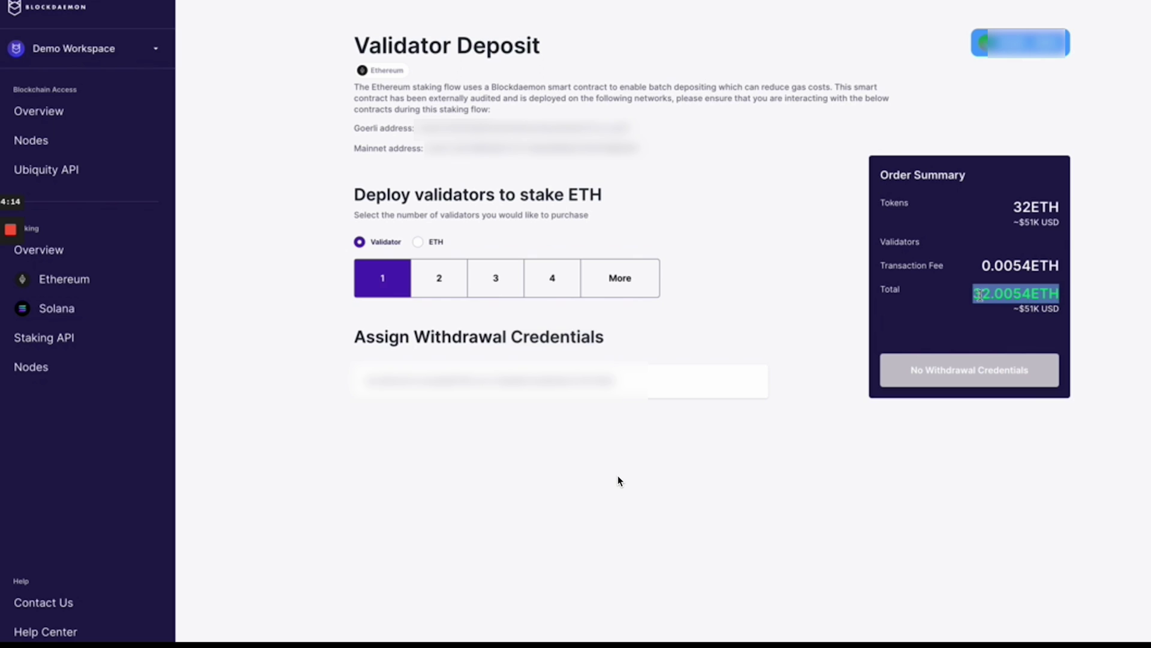
double_click(1017, 205)
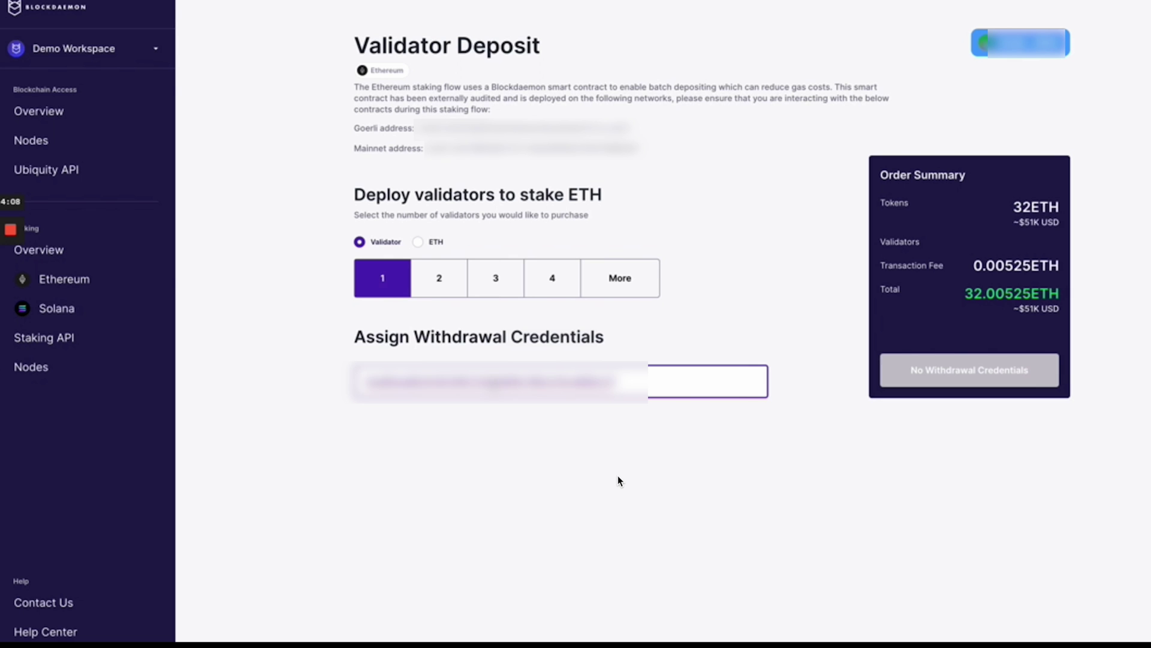
click(837, 376)
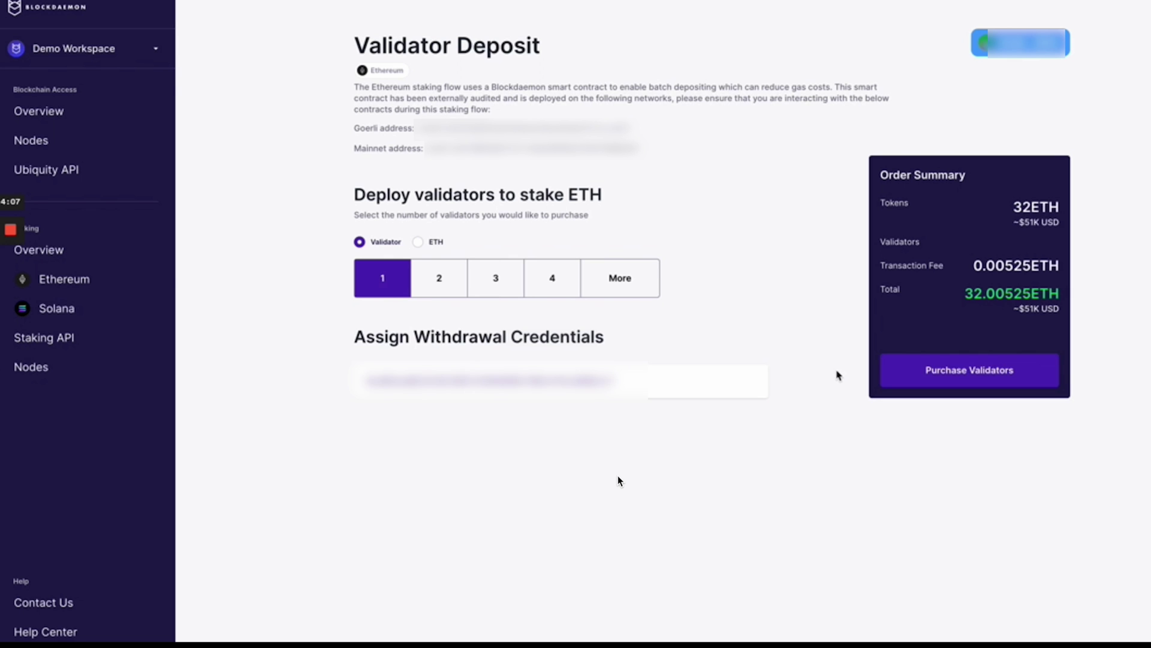
Purchase the single validator and confirm its withdrawal credentials.
click(936, 373)
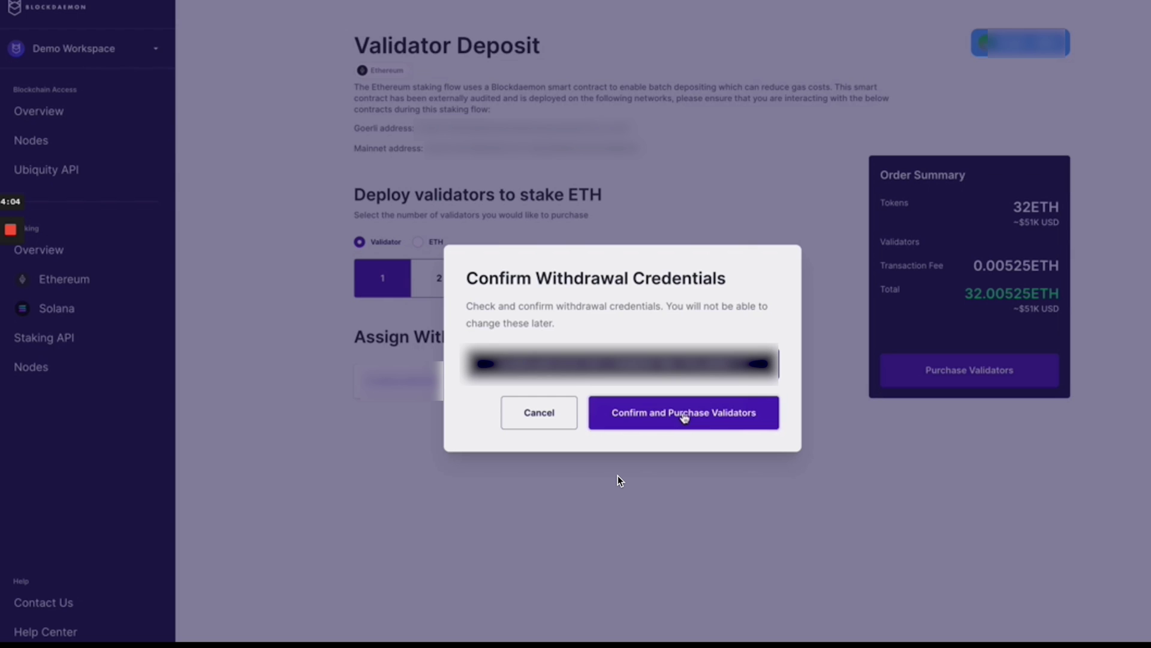
click(683, 415)
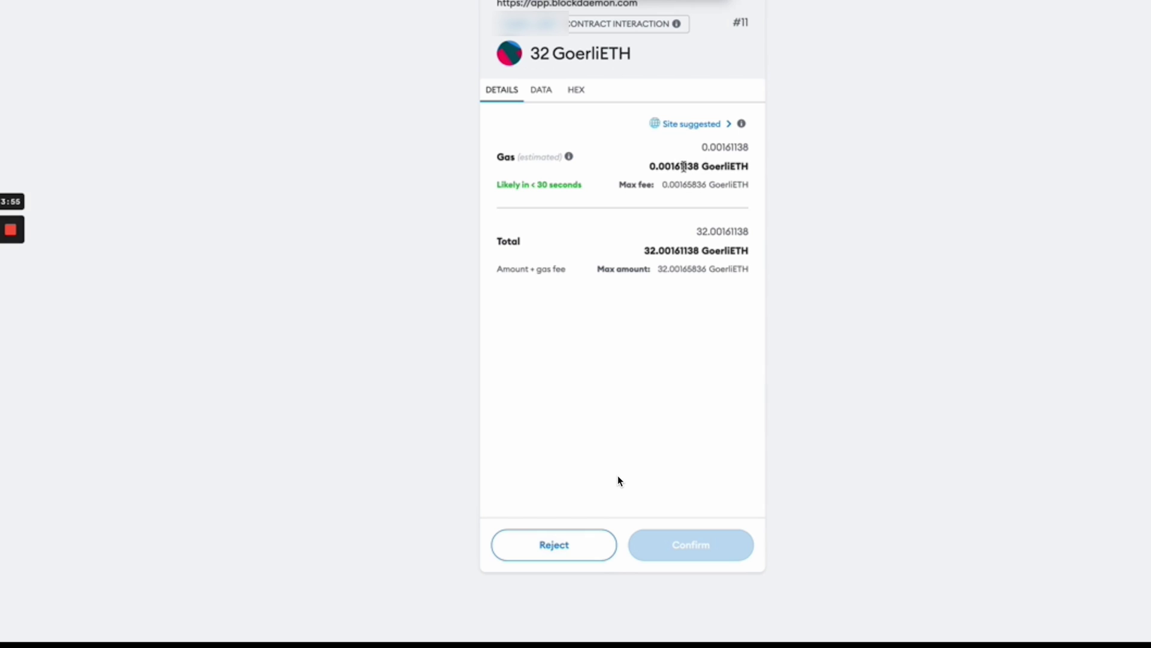
Check the gas fee and total, then approve the 32 GoerliETH deposit.
triple_click(683, 166)
triple_click(690, 250)
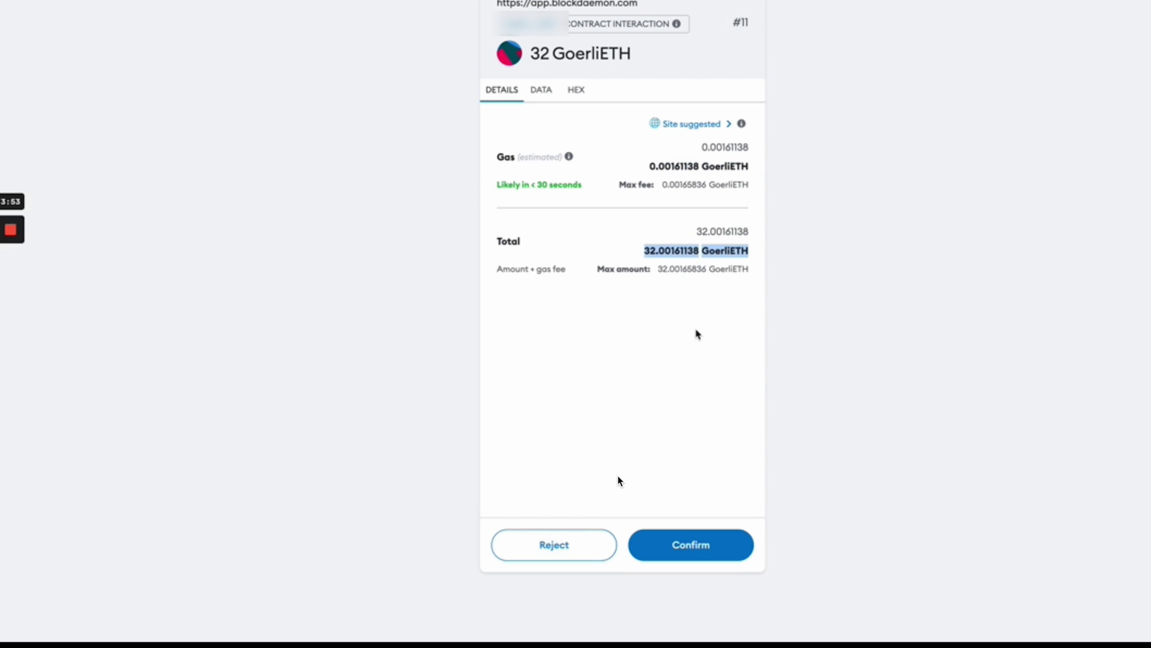
click(696, 524)
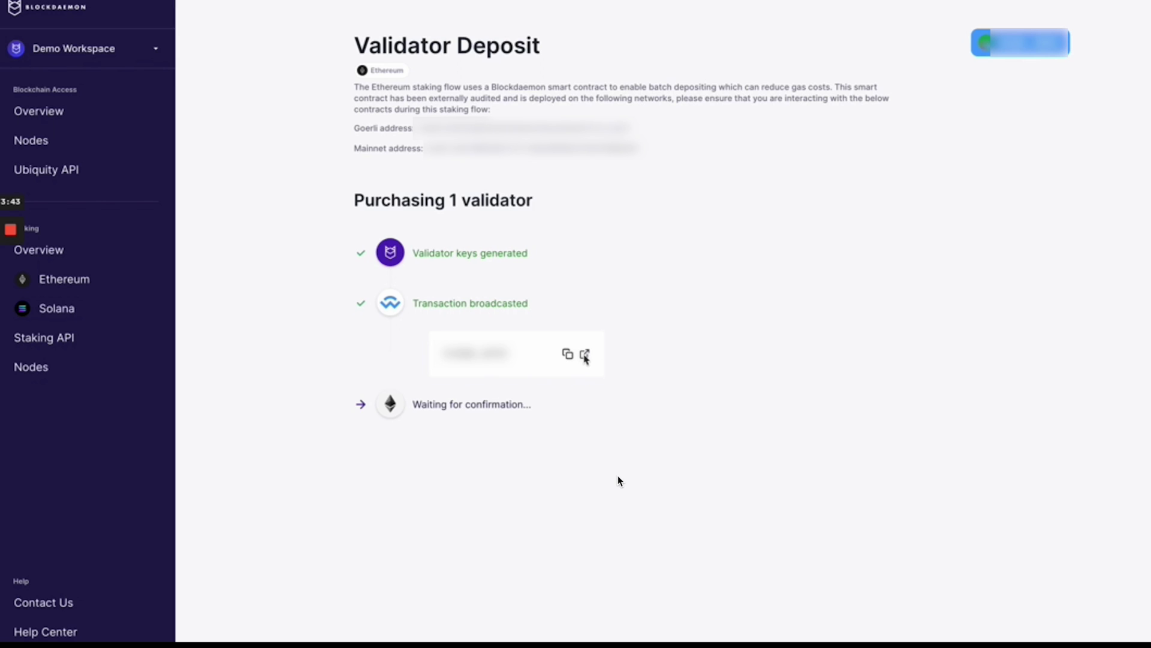
Watch the purchase status until the transaction is confirmed and the validator created.
triple_click(466, 302)
click(466, 302)
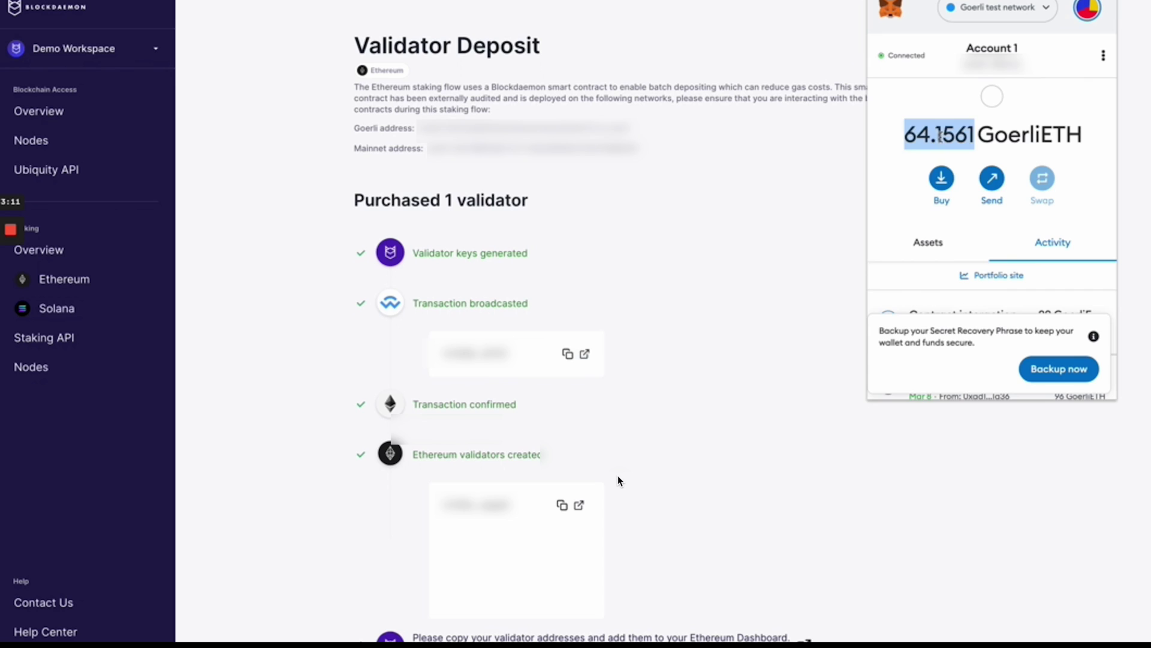
scroll(1029, 265, down, 2)
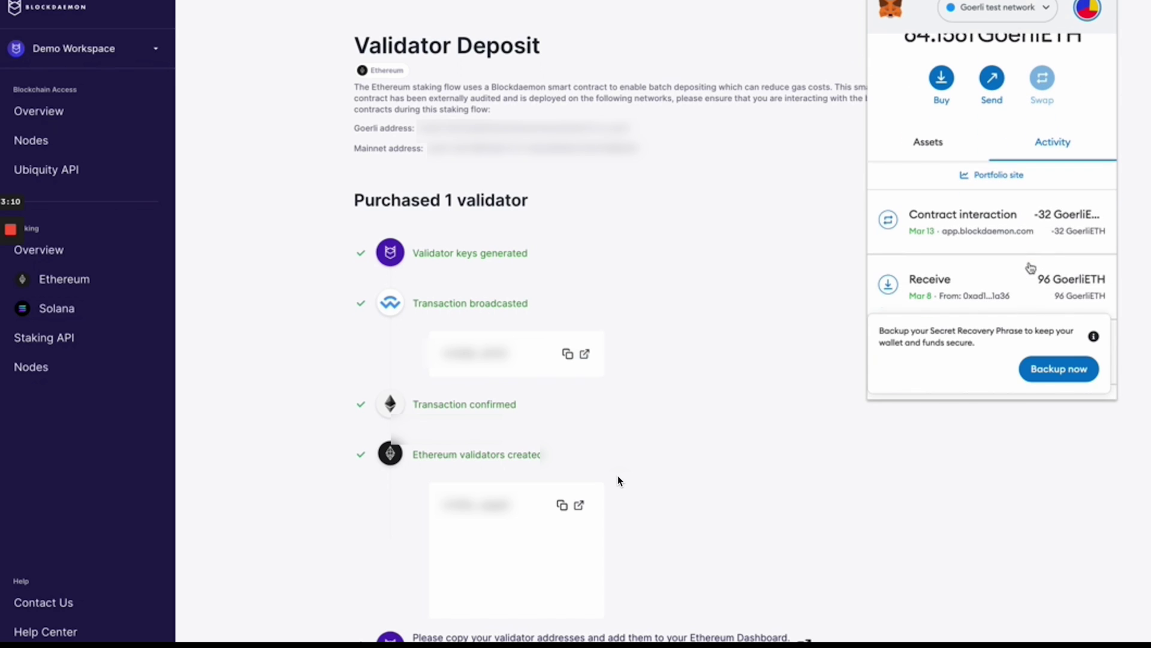
View and close the -32 GoerliETH contract interaction details in MetaMask Activity.
click(1045, 228)
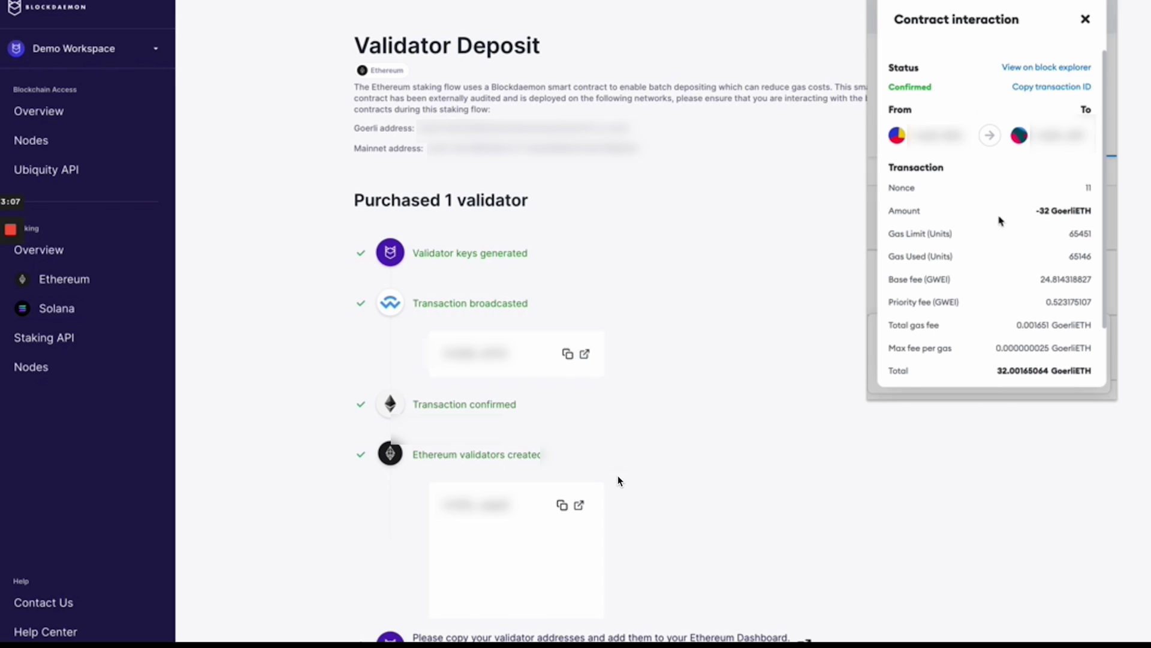
click(761, 360)
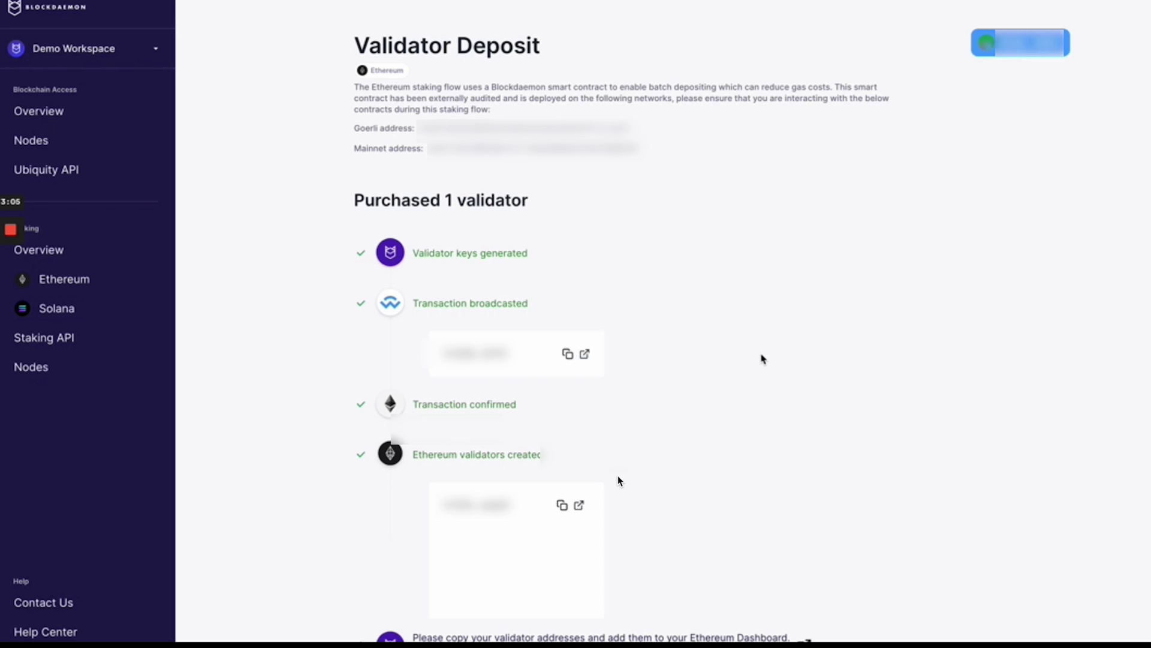